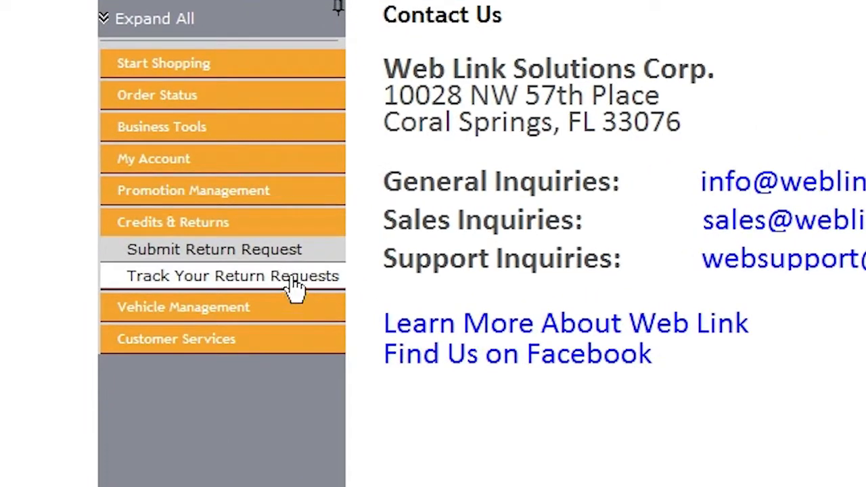
# Search orders dated 6/25/2012 to 6/30/2013 for submitting a return, and start a return request for the 01/08/2013 order
pyautogui.click(285, 259)
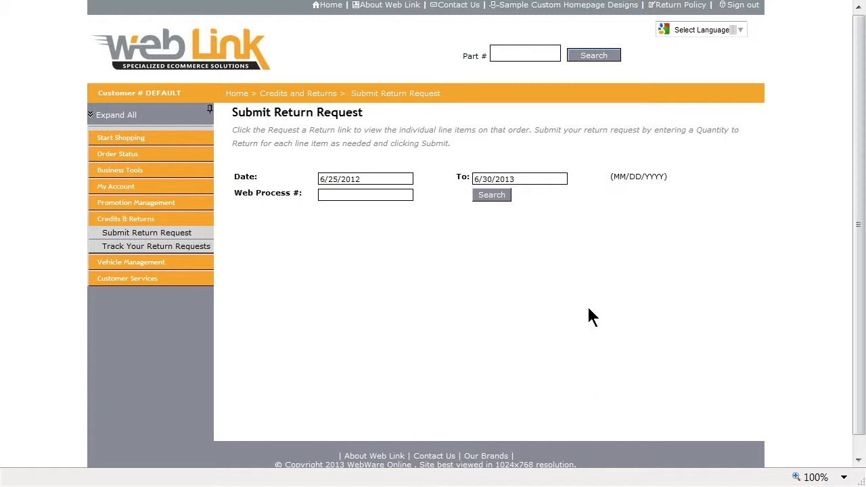
pyautogui.click(504, 195)
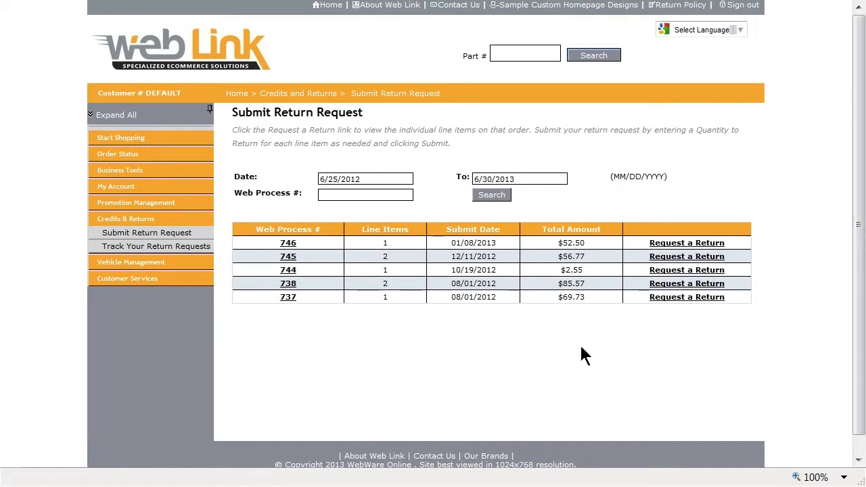
pyautogui.click(685, 243)
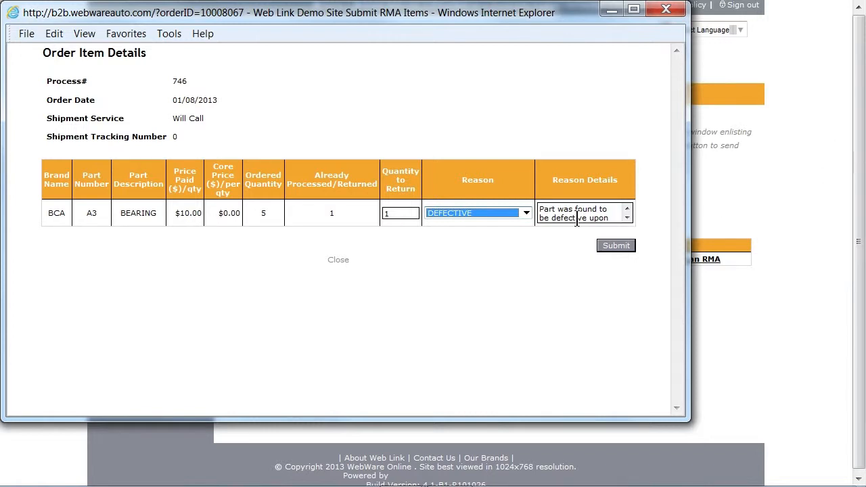
# Submit the return request for one BCA A3 bearing with DEFECTIVE as the reason
pyautogui.click(488, 209)
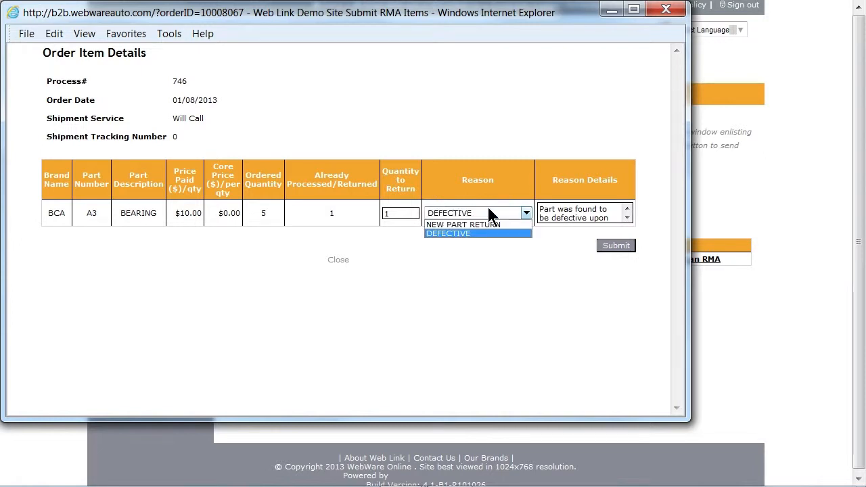
pyautogui.click(492, 214)
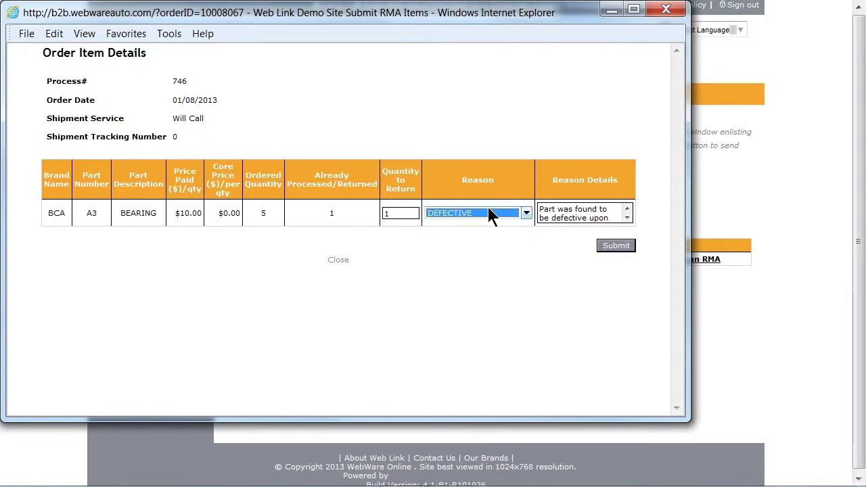
pyautogui.click(627, 244)
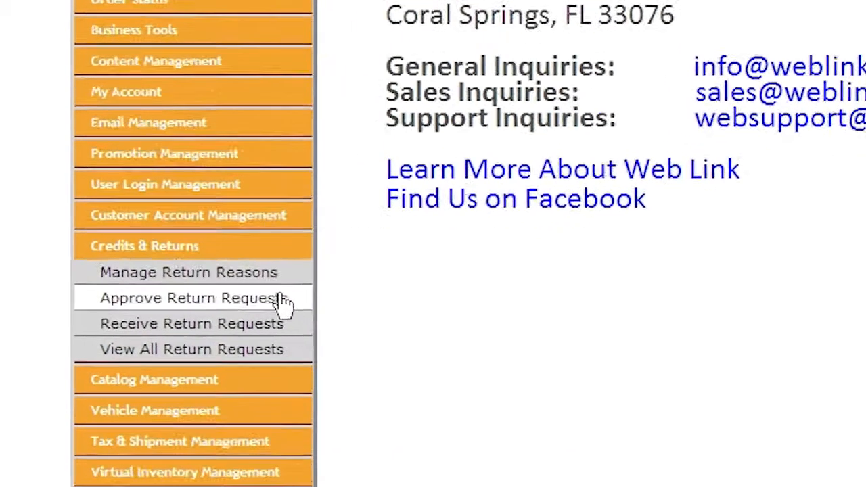
# Open the pending return's details for approval and enlarge the window to show the whole item table
pyautogui.click(194, 318)
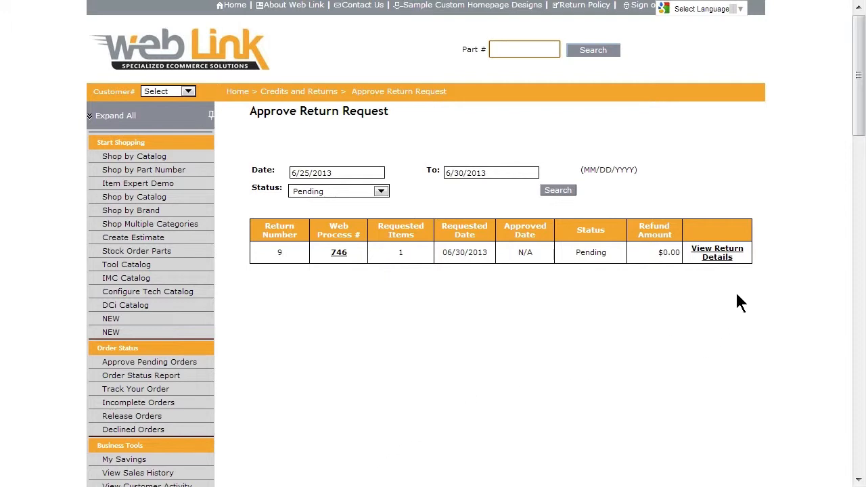
pyautogui.click(724, 263)
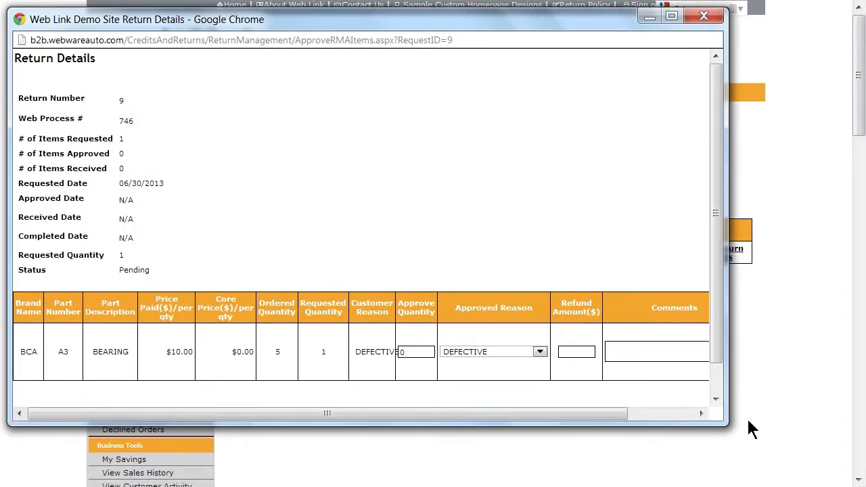
pyautogui.moveTo(726, 423); pyautogui.dragTo(837, 459)
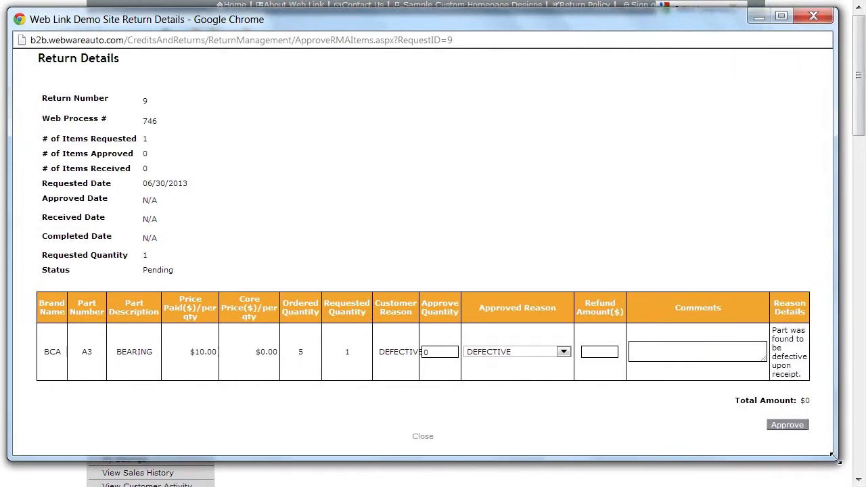
# Set the bearing's approve quantity to 1 and approve the return
pyautogui.doubleClick(454, 353)
pyautogui.write('1')
pyautogui.press('Tab')
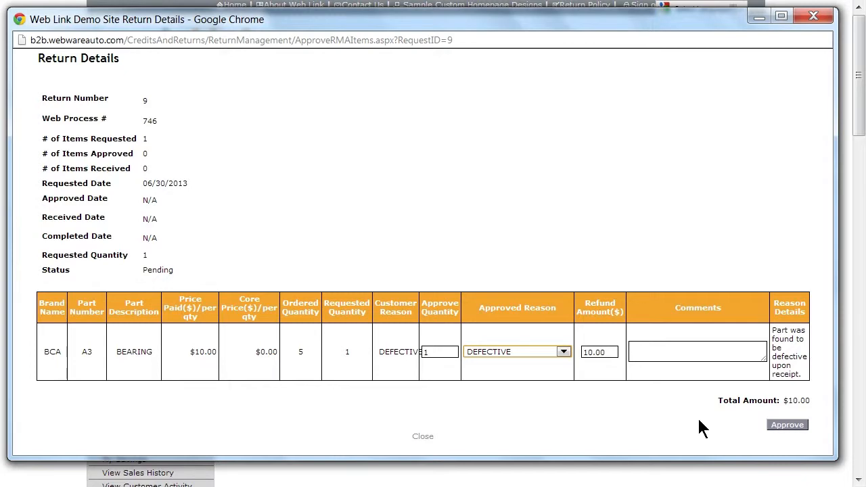
pyautogui.click(788, 425)
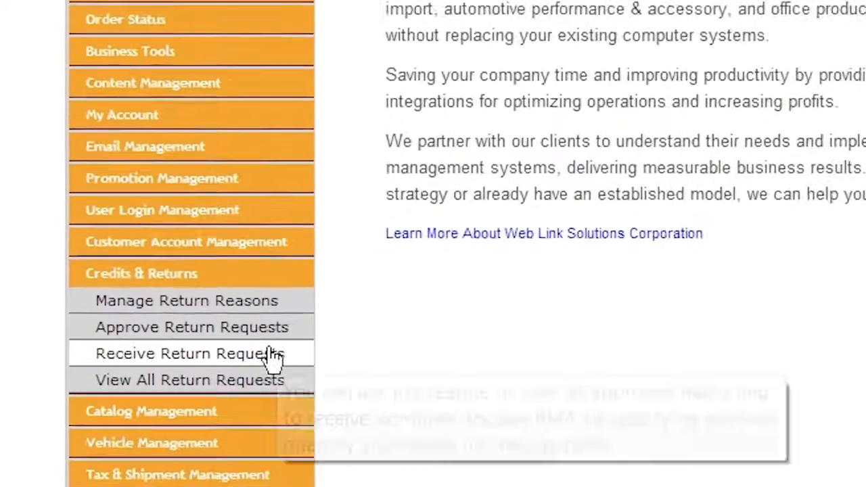
# Open the approved return's details for receiving and enlarge the window to show the whole item table
pyautogui.click(191, 330)
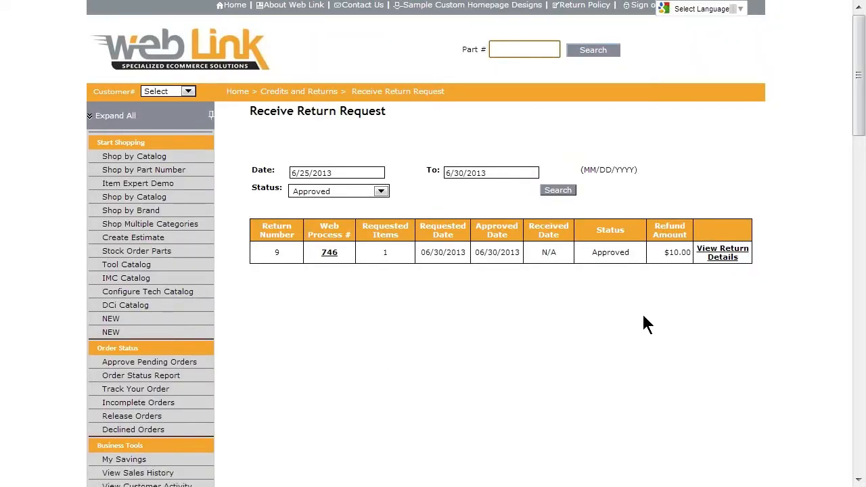
pyautogui.click(723, 256)
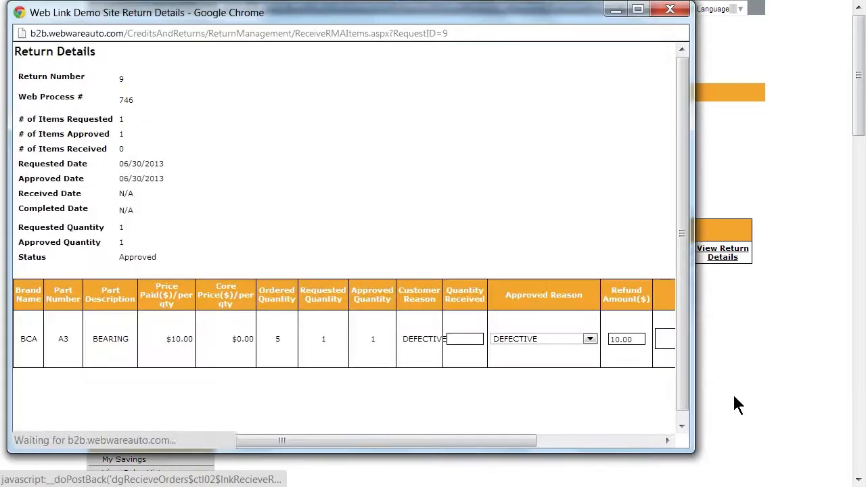
pyautogui.moveTo(687, 446); pyautogui.dragTo(851, 472)
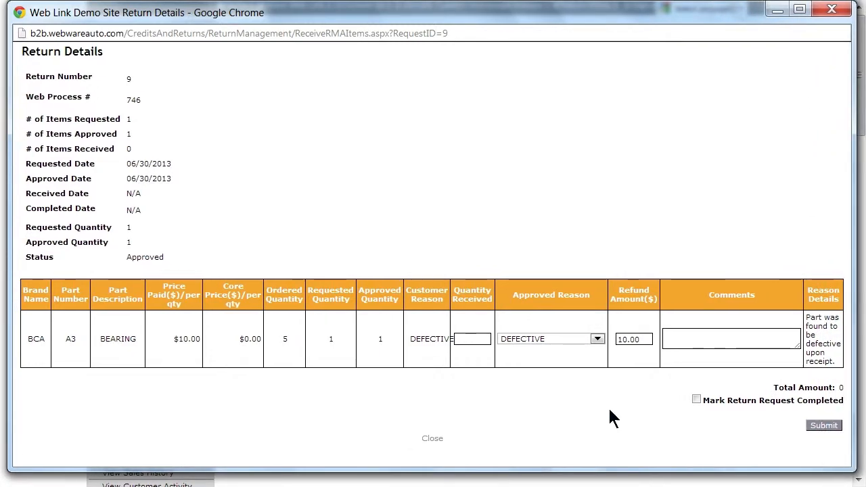
# Set the bearing's quantity received to 1 and enter the comment "product has been received"
pyautogui.click(479, 339)
pyautogui.write('1')
pyautogui.press('Tab')
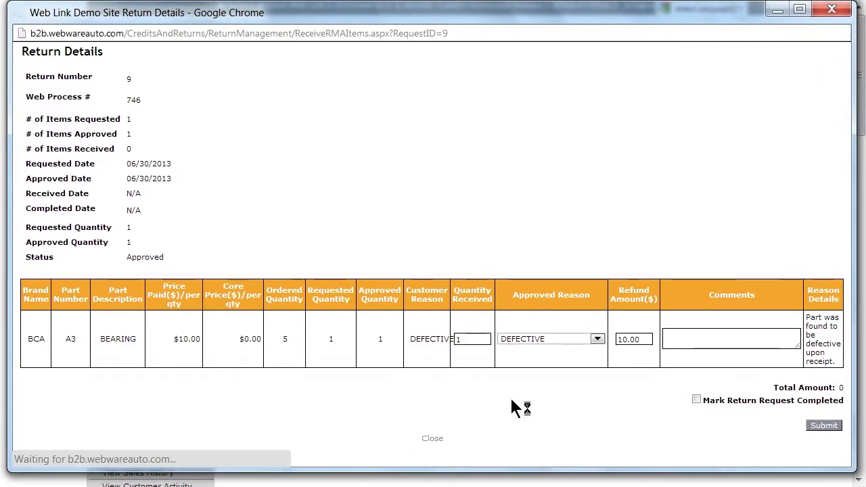
pyautogui.click(728, 339)
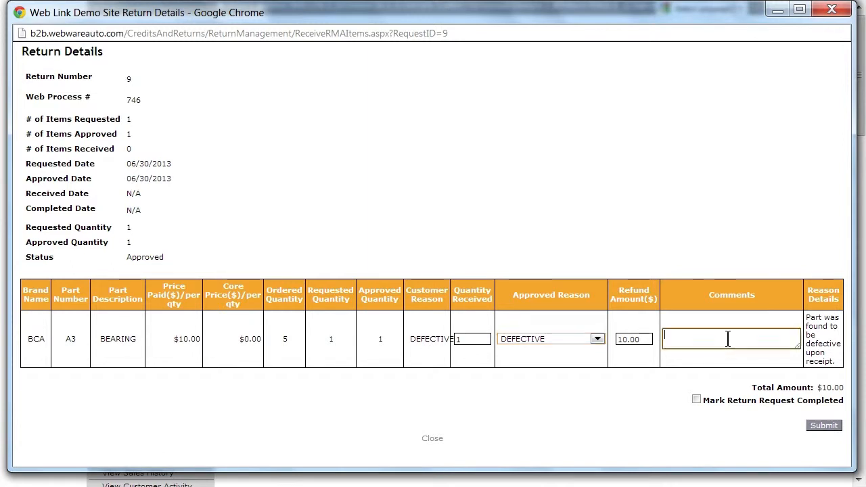
pyautogui.write('product ha')
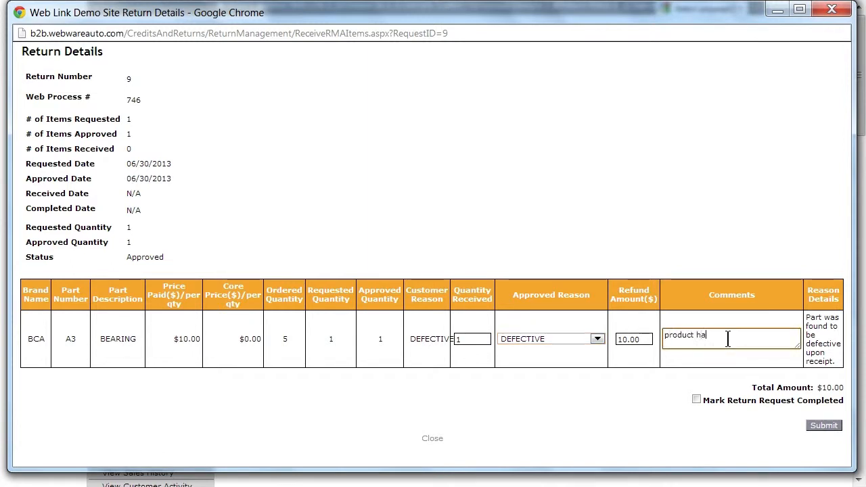
pyautogui.write('s been received')
pyautogui.click(743, 422)
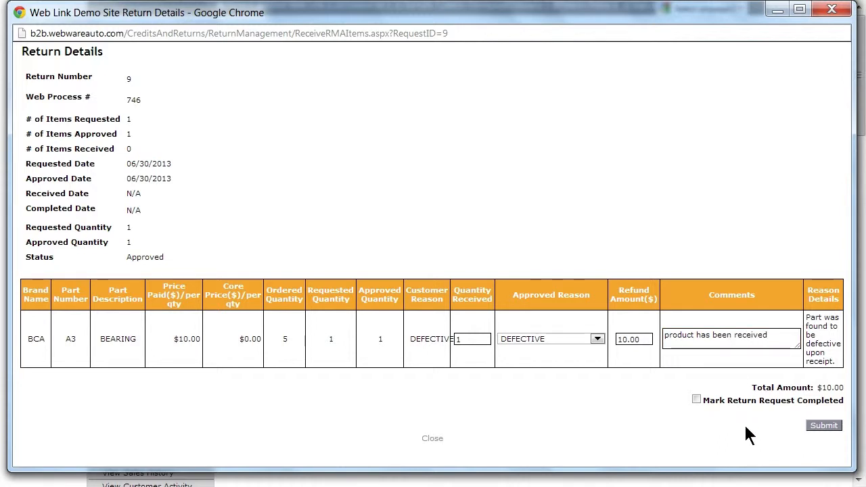
# Mark the return request completed and submit the received return
pyautogui.click(696, 400)
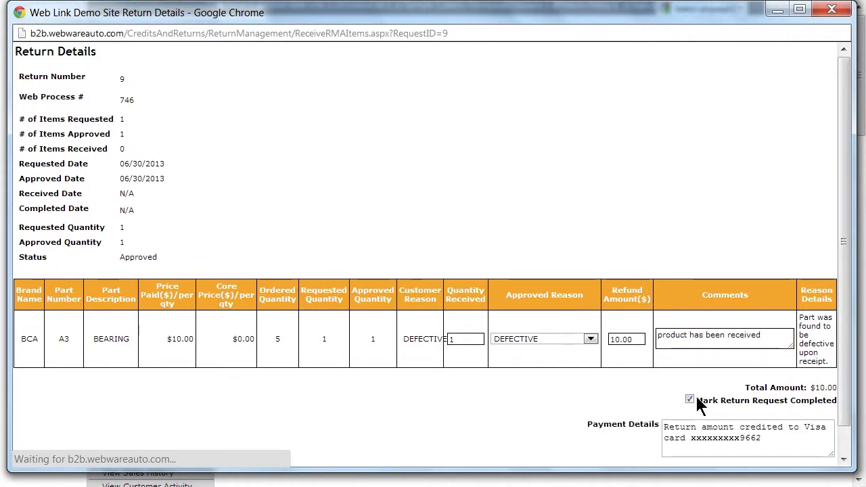
pyautogui.scroll(-2, 851, 392)
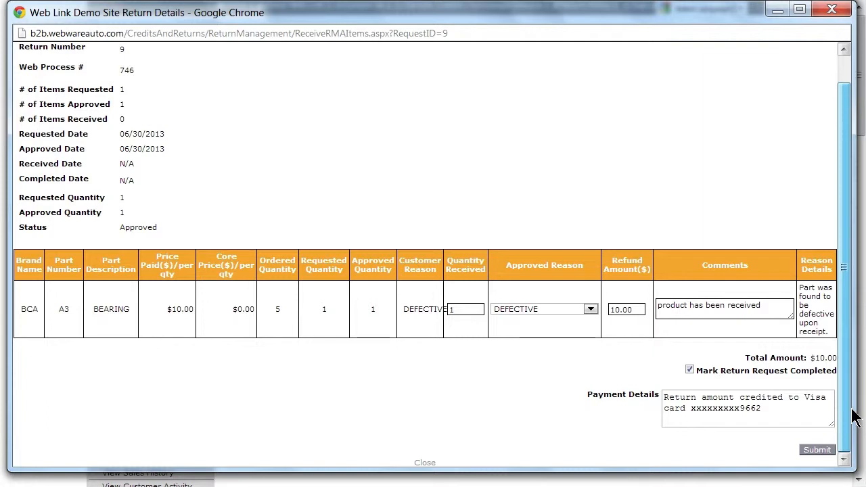
pyautogui.click(817, 452)
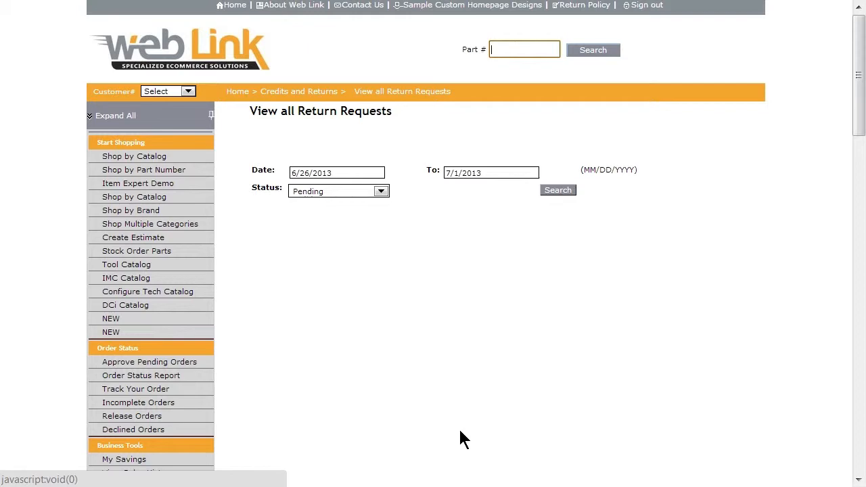
# Search all return requests for the Completed status and view the newest return's details in an enlarged window
pyautogui.click(380, 192)
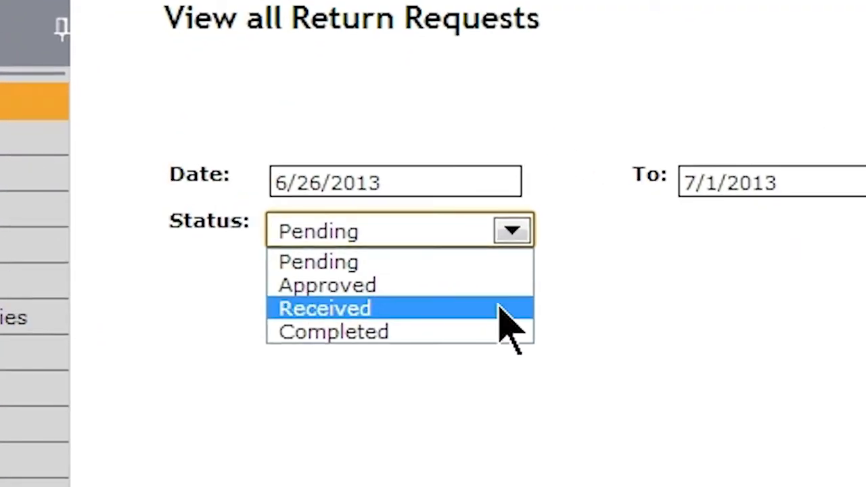
pyautogui.click(500, 332)
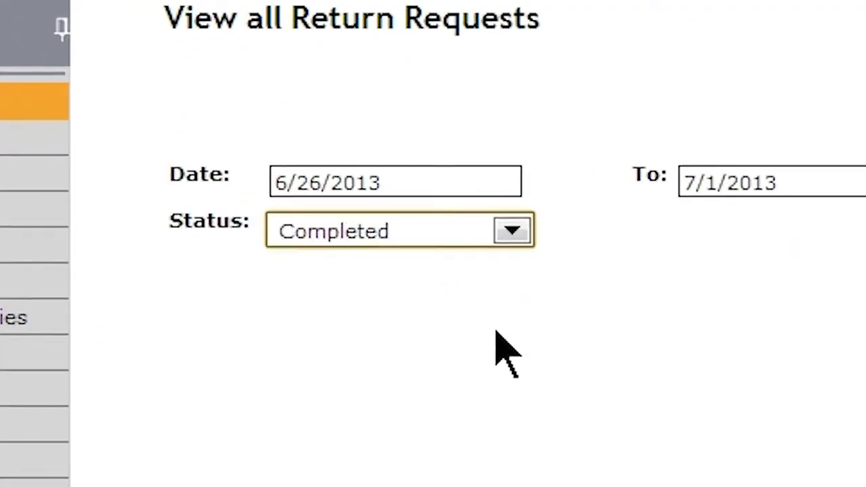
pyautogui.click(609, 197)
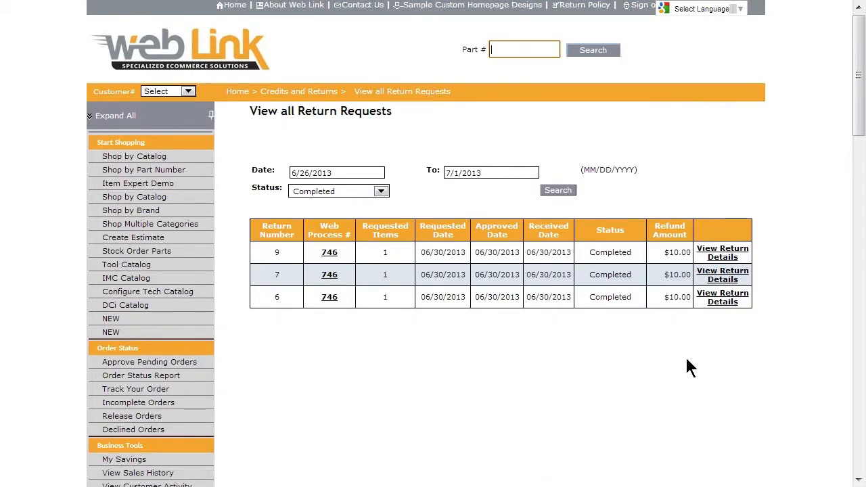
pyautogui.click(727, 255)
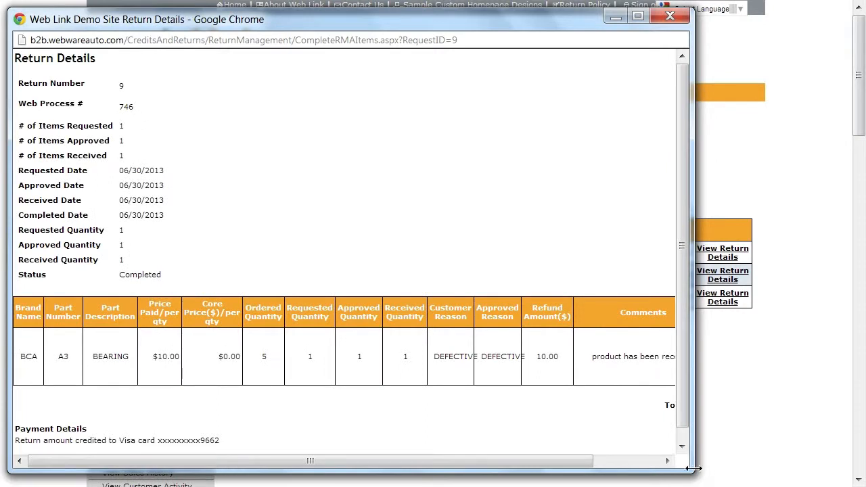
pyautogui.moveTo(696, 472); pyautogui.dragTo(792, 474)
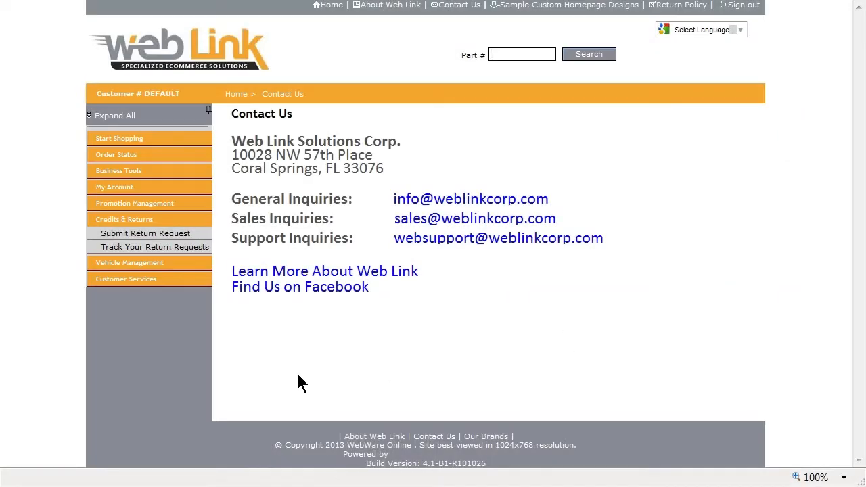
# Track the return requests from the customer account and examine the newest completed return's details through to its payment information
pyautogui.click(205, 250)
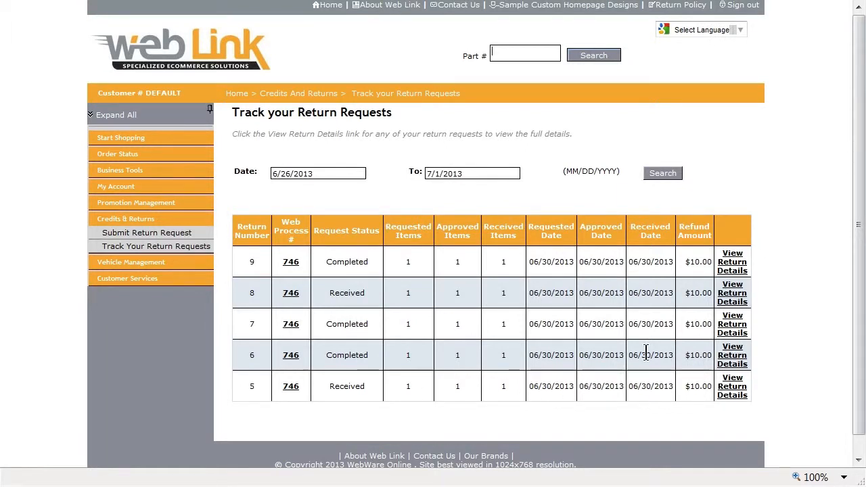
pyautogui.click(742, 268)
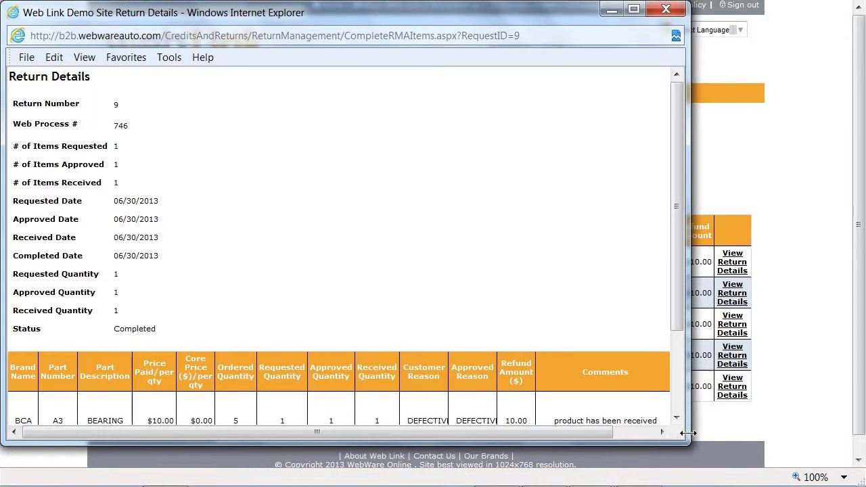
pyautogui.moveTo(689, 433); pyautogui.dragTo(788, 455)
pyautogui.moveTo(778, 318); pyautogui.dragTo(778, 375)
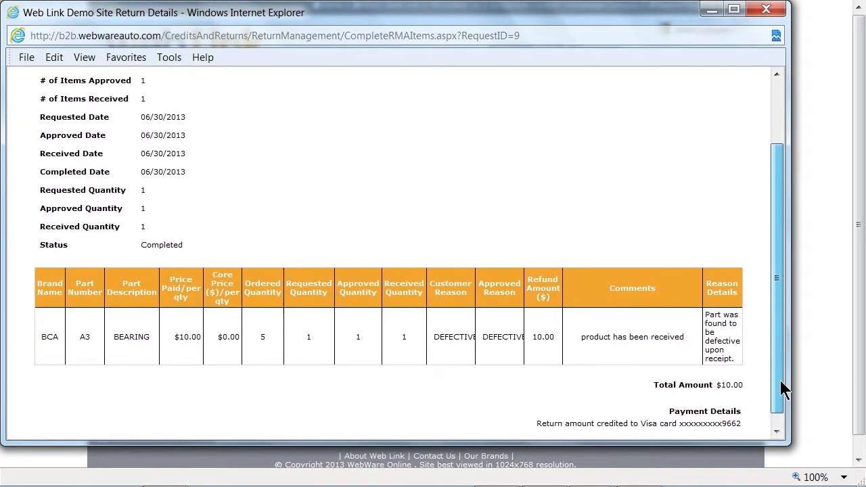